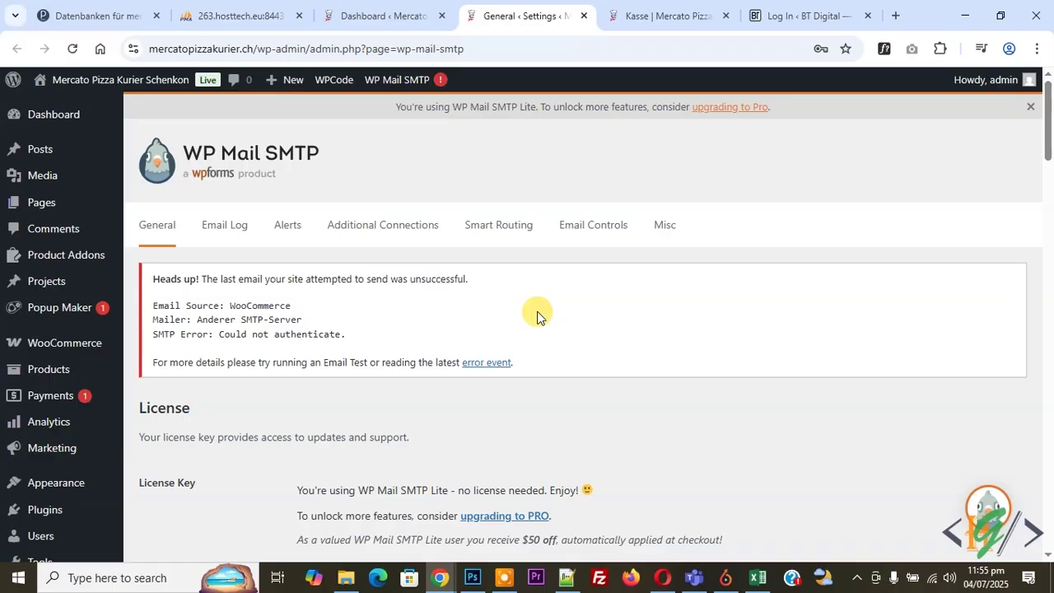
Step: Switch to the 'Kasse | Mercato Pizza' tab showing the shop's checkout page
{"action": "left_click", "coordinate": [617, 8]}
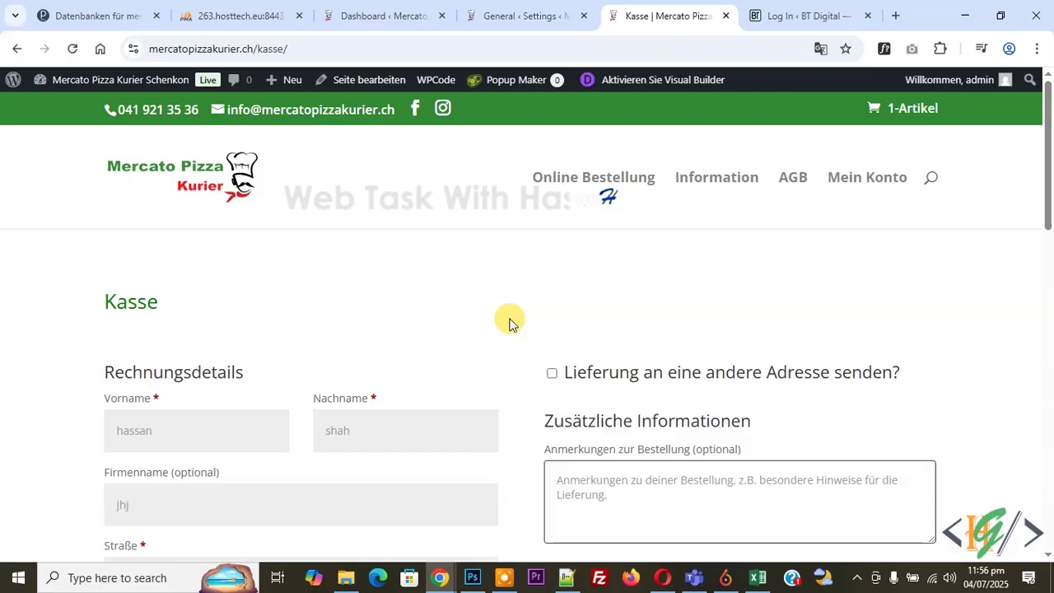
Step: Search Add Plugins for 'wp smtp', confirm WP Mail SMTP is installed, then return to its settings
{"action": "left_click", "coordinate": [377, 10]}
{"action": "scroll", "coordinate": [292, 214], "scroll_direction": "down", "scroll_amount": 3}
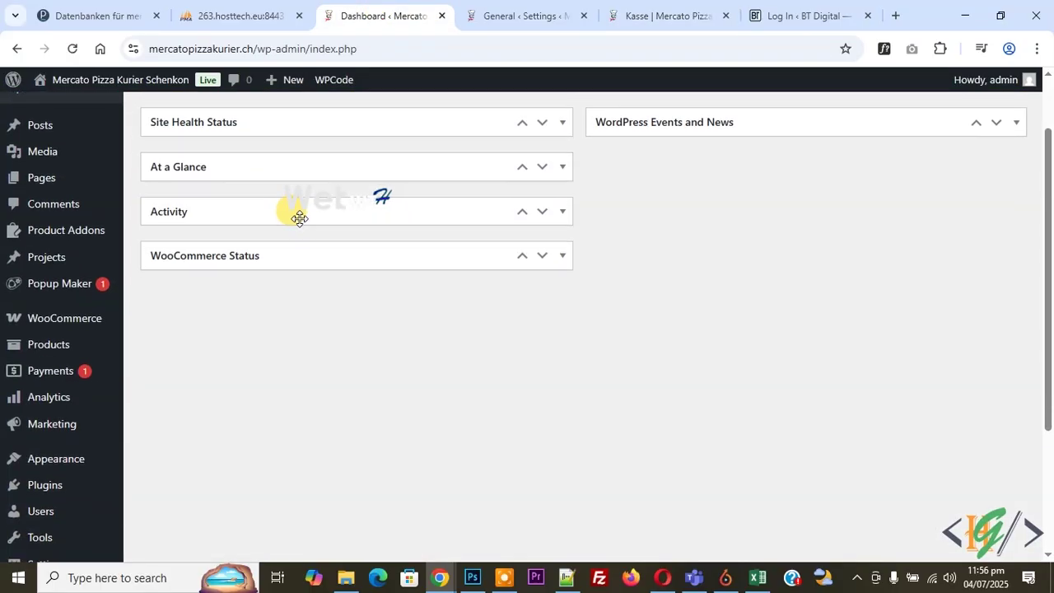
{"action": "mouse_move", "coordinate": [79, 331]}
{"action": "left_click", "coordinate": [148, 354]}
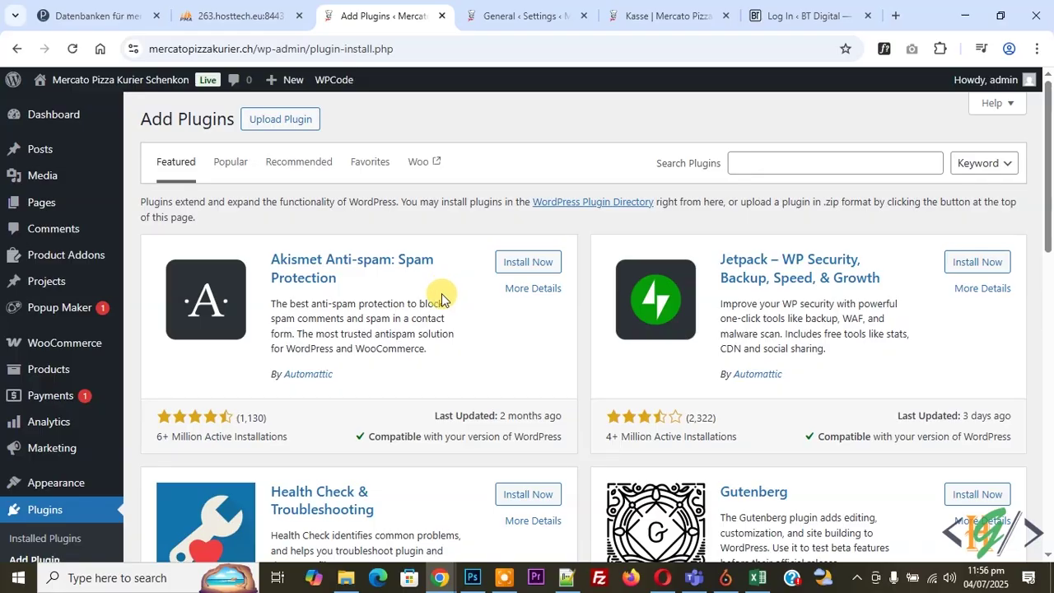
{"action": "left_click", "coordinate": [786, 163]}
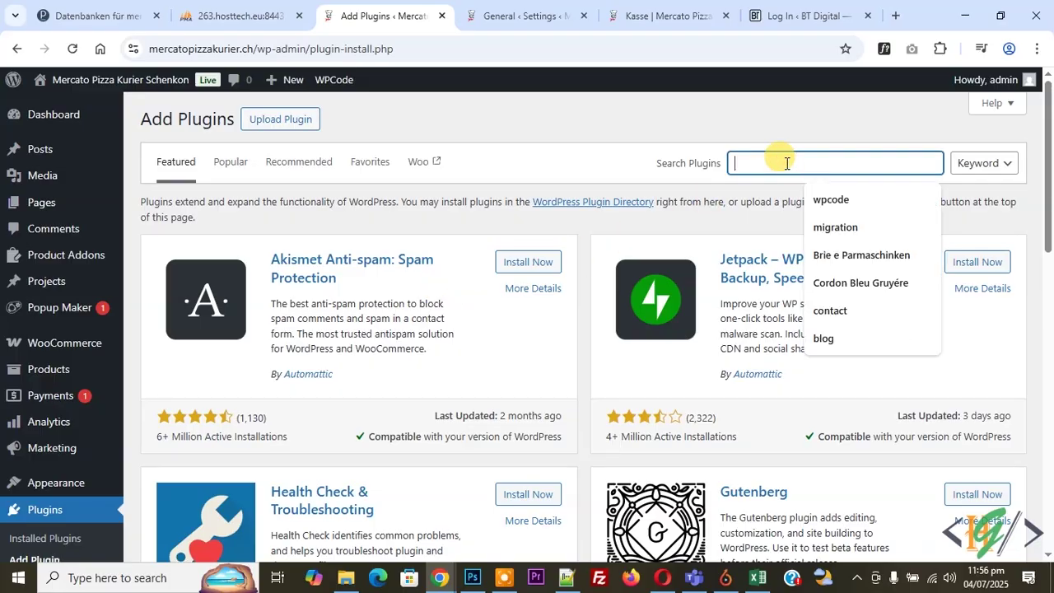
{"action": "type", "text": "wp smtp"}
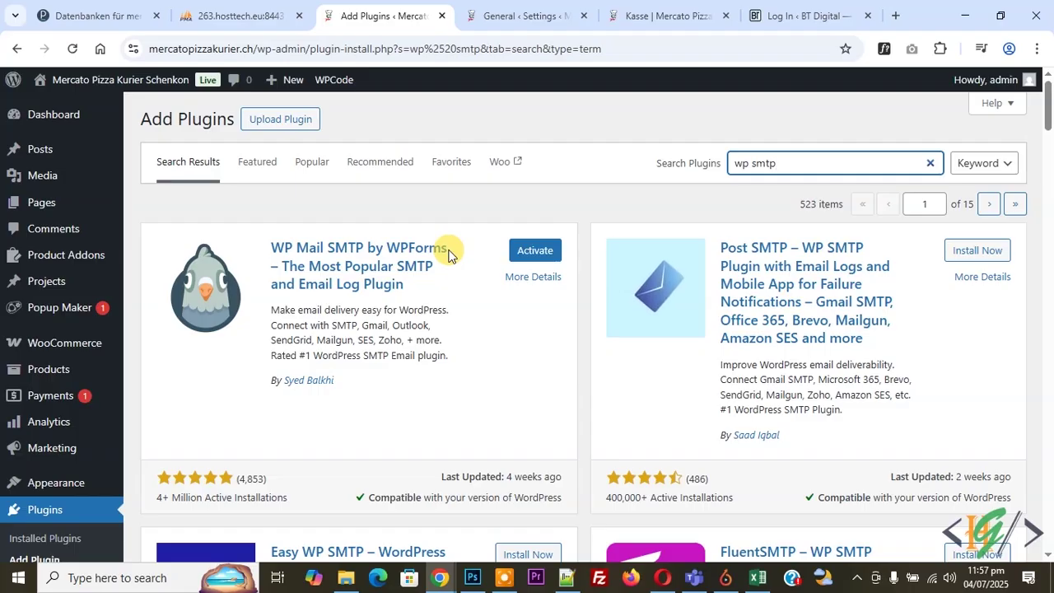
{"action": "key", "text": "ctrl+Tab"}
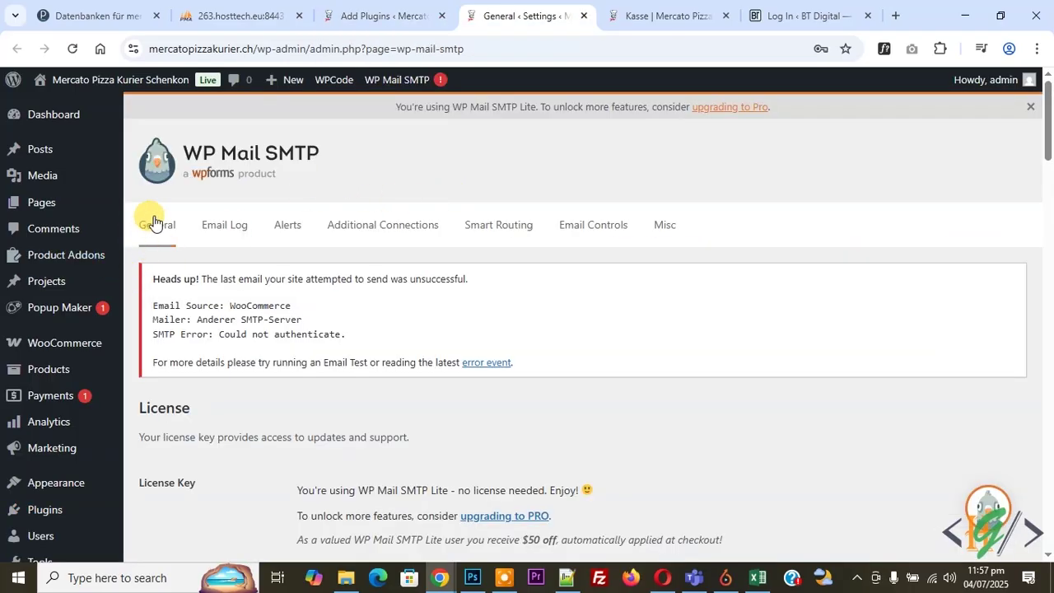
{"action": "left_click_drag", "start_coordinate": [200, 279], "coordinate": [381, 292]}
{"action": "left_click_drag", "start_coordinate": [445, 290], "coordinate": [470, 288]}
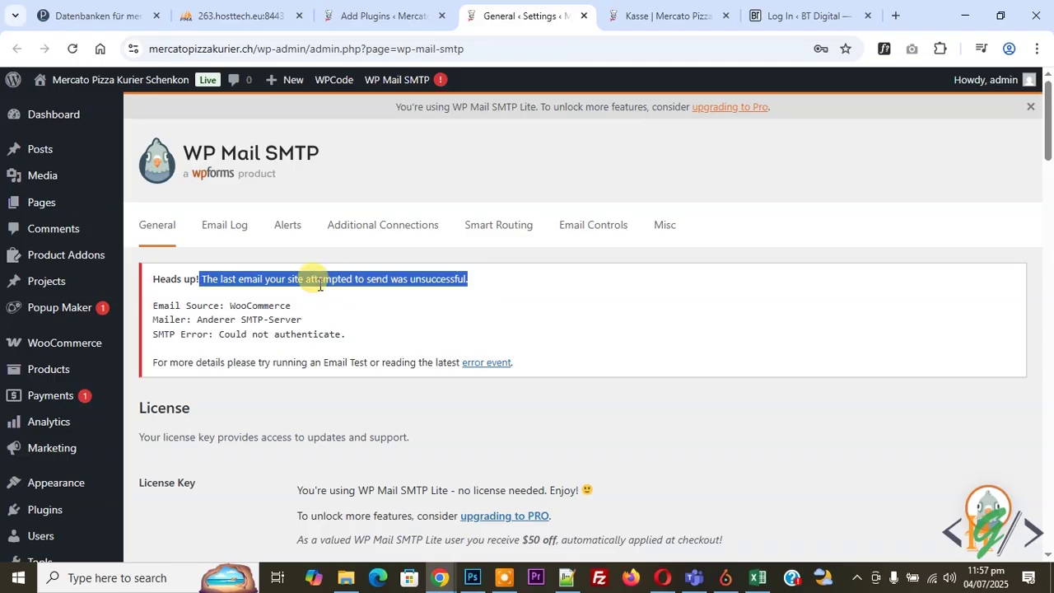
{"action": "left_click", "coordinate": [153, 306]}
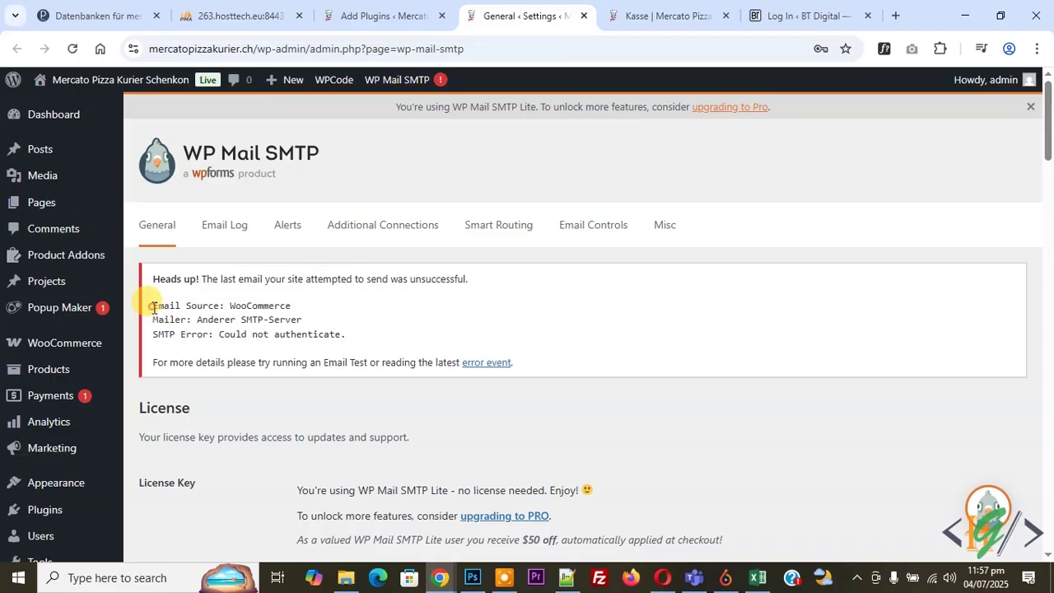
{"action": "left_click_drag", "start_coordinate": [153, 307], "coordinate": [299, 306]}
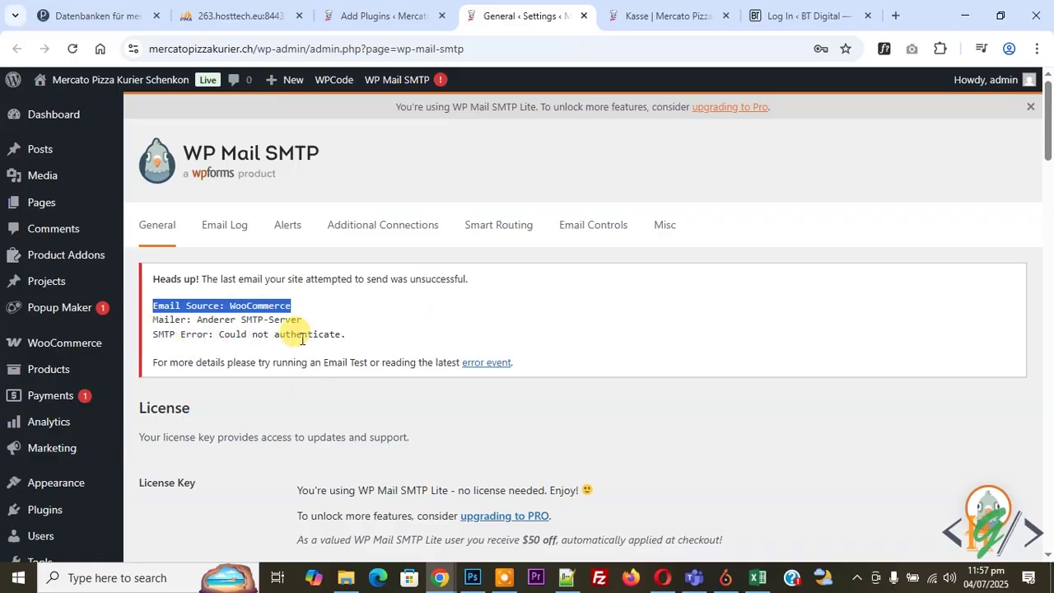
{"action": "scroll", "coordinate": [301, 338], "scroll_direction": "down", "scroll_amount": 6}
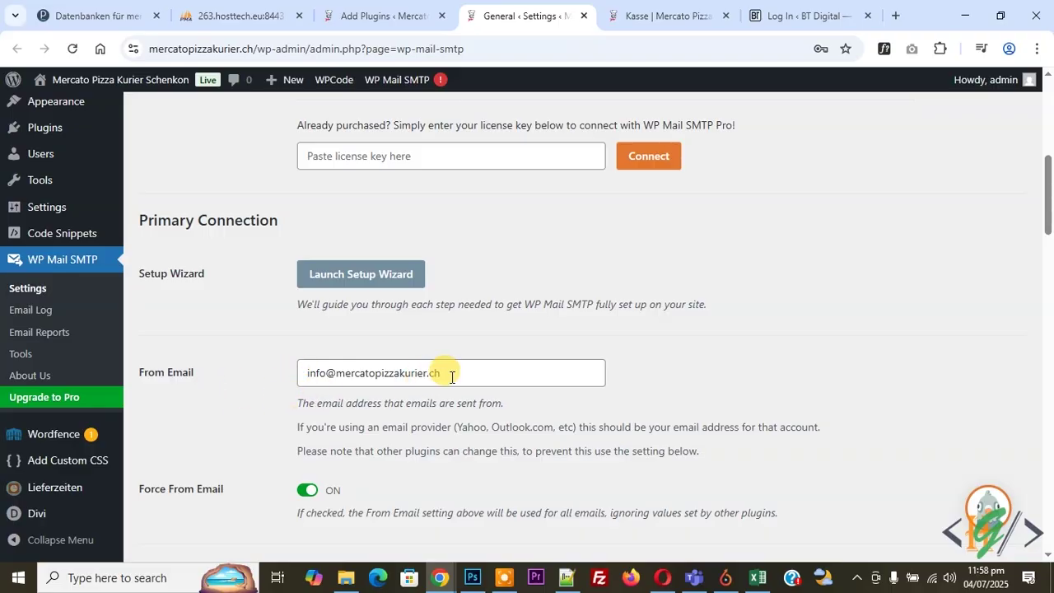
{"action": "left_click_drag", "start_coordinate": [452, 376], "coordinate": [301, 371]}
{"action": "left_click", "coordinate": [341, 372]}
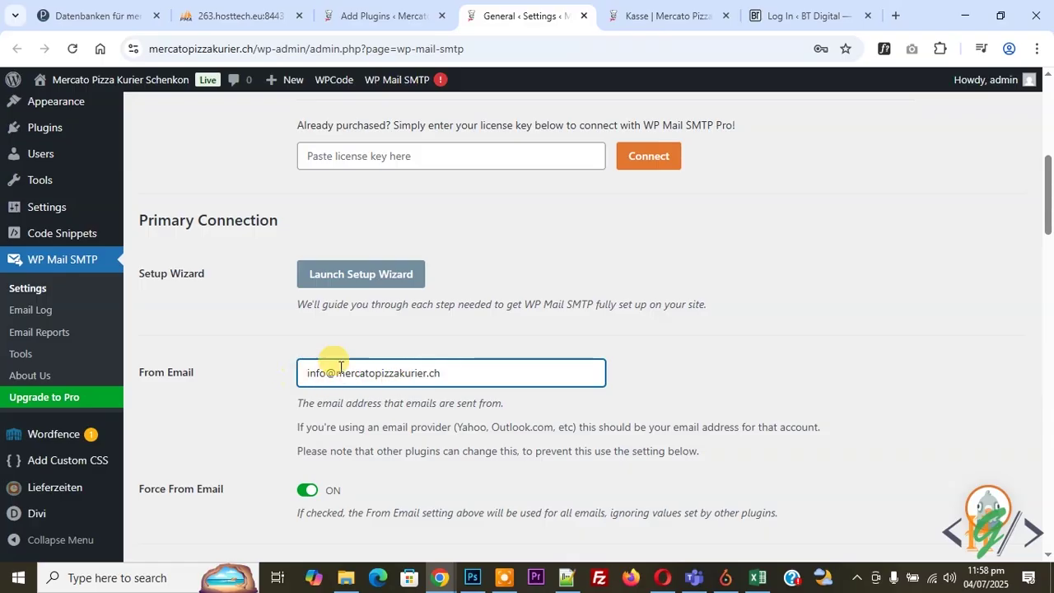
{"action": "scroll", "coordinate": [276, 354], "scroll_direction": "down", "scroll_amount": 1}
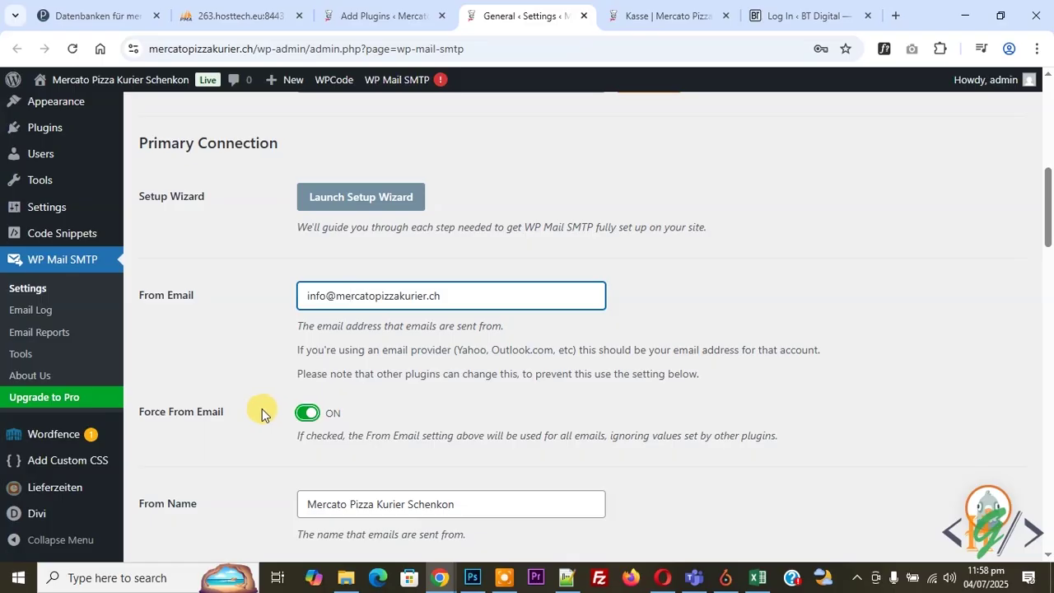
{"action": "scroll", "coordinate": [171, 383], "scroll_direction": "down", "scroll_amount": 2}
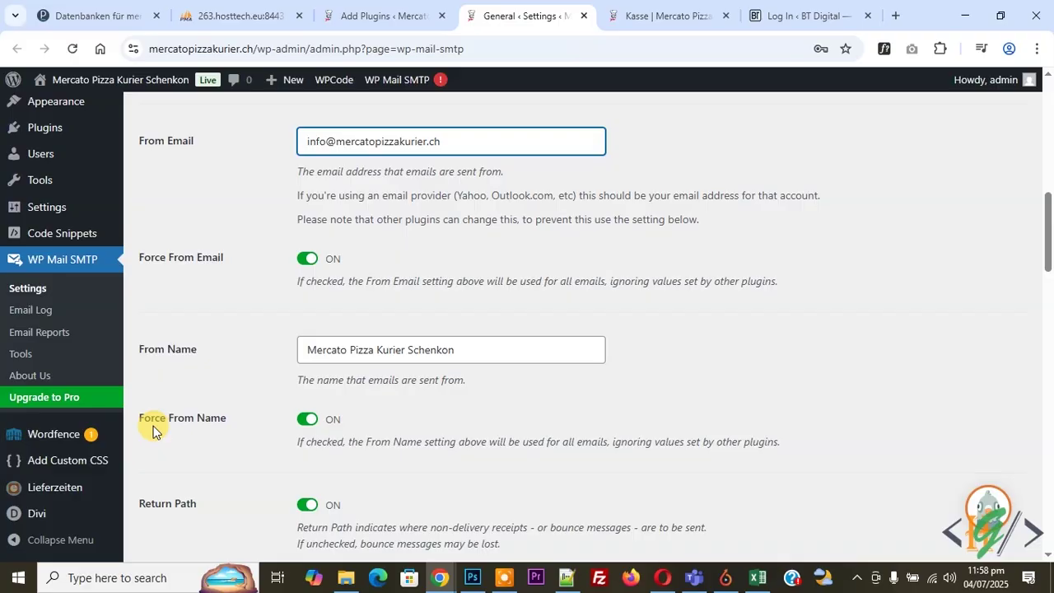
{"action": "scroll", "coordinate": [306, 428], "scroll_direction": "down", "scroll_amount": 1}
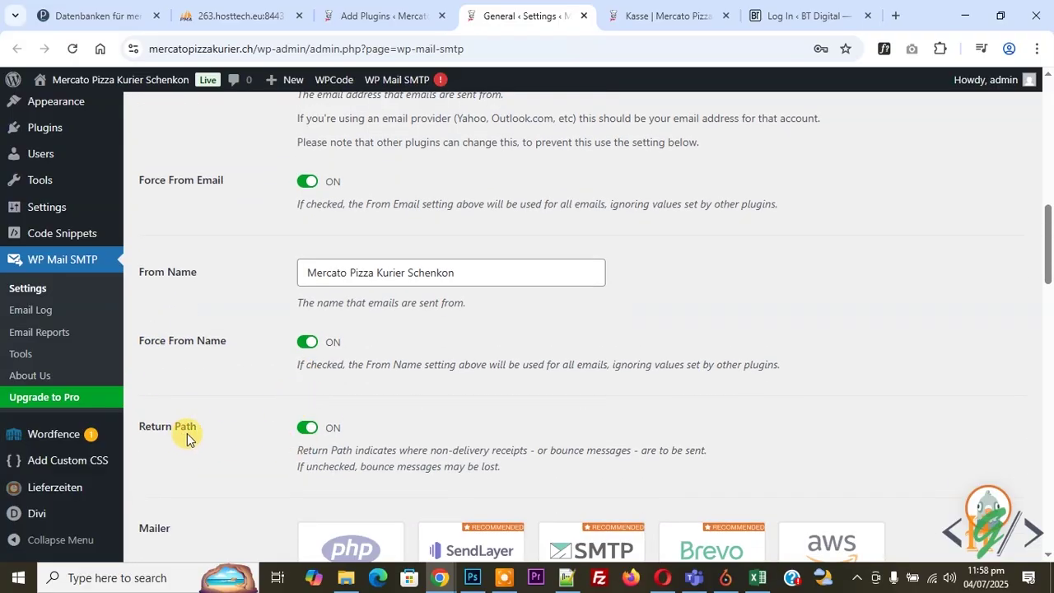
{"action": "scroll", "coordinate": [302, 388], "scroll_direction": "down", "scroll_amount": 3}
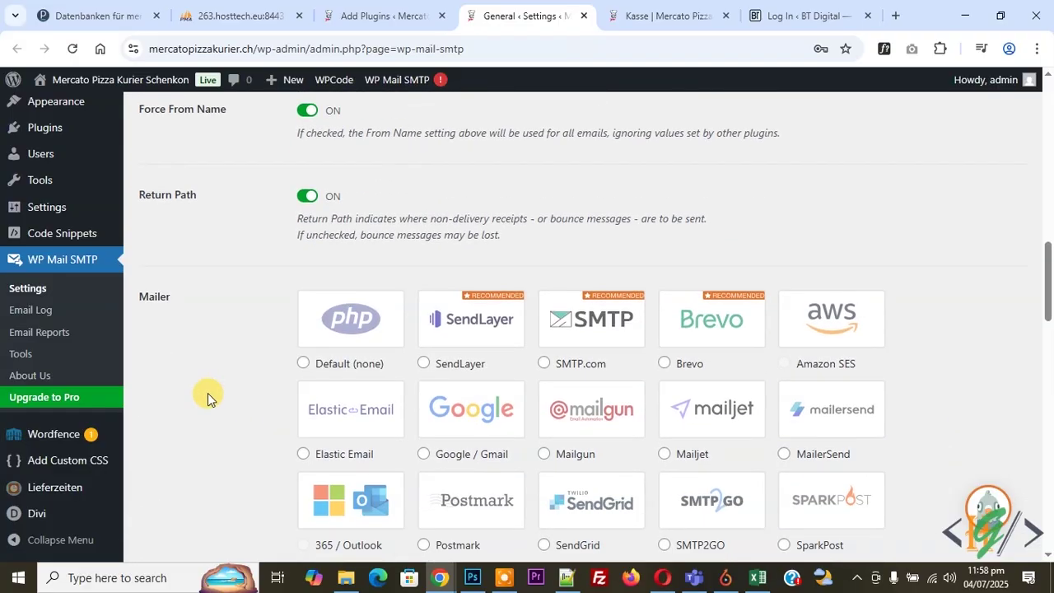
{"action": "scroll", "coordinate": [207, 392], "scroll_direction": "down", "scroll_amount": 1}
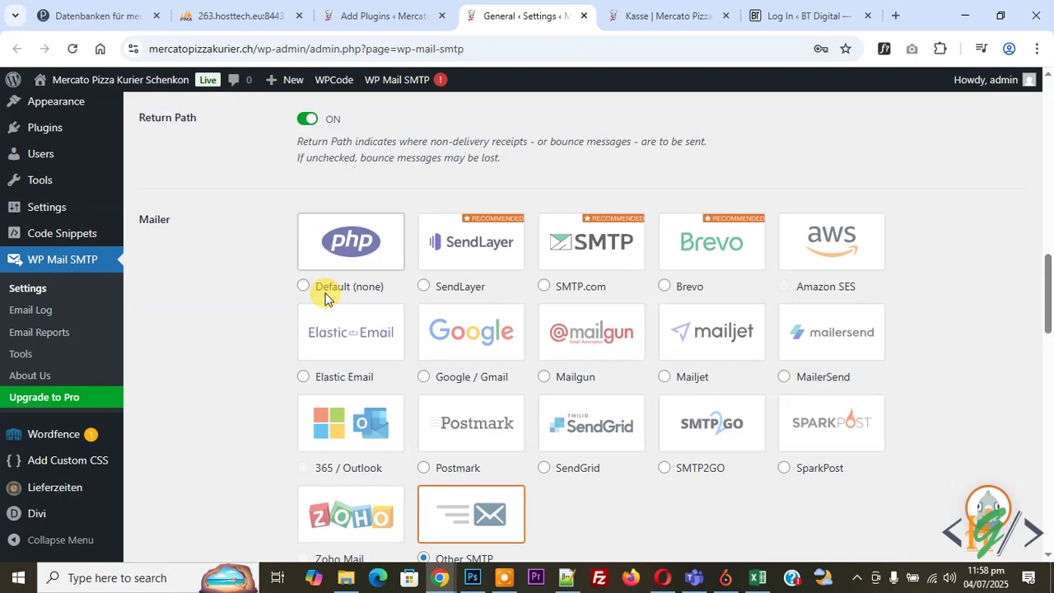
{"action": "scroll", "coordinate": [324, 298], "scroll_direction": "down", "scroll_amount": 1}
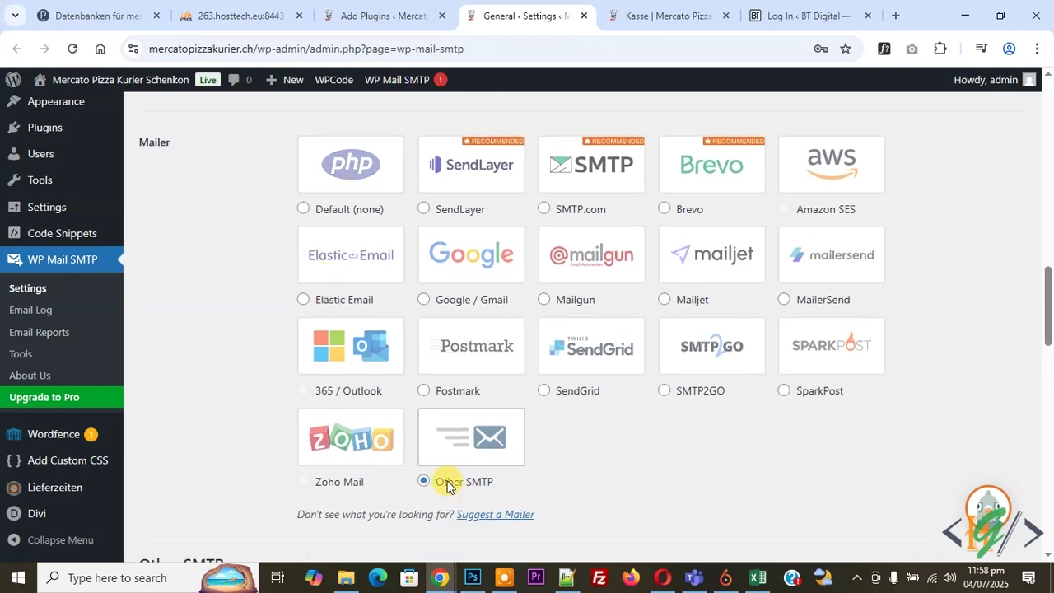
{"action": "scroll", "coordinate": [355, 405], "scroll_direction": "up", "scroll_amount": 5}
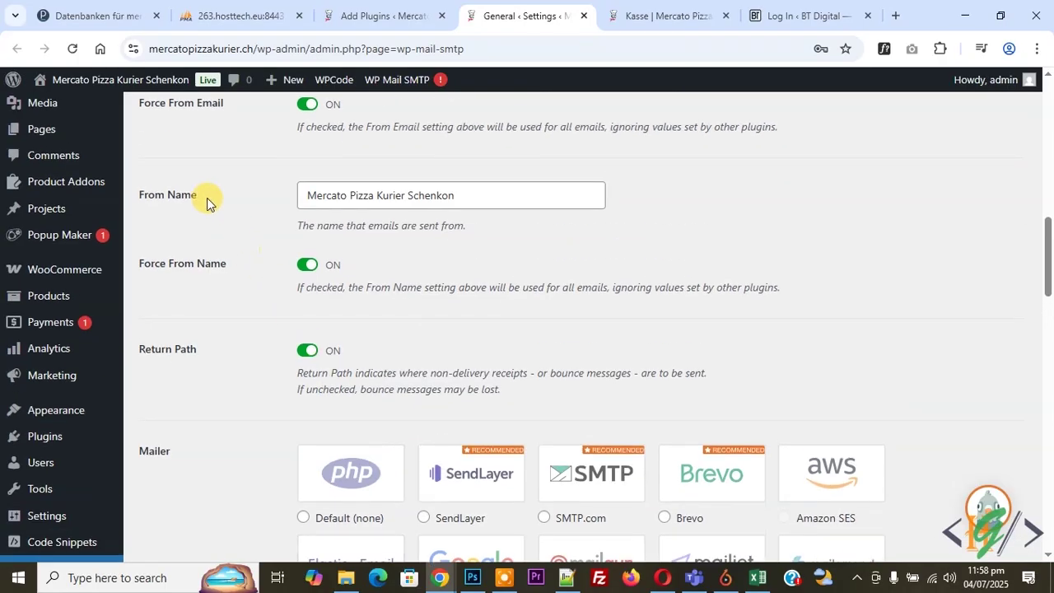
{"action": "scroll", "coordinate": [213, 198], "scroll_direction": "up", "scroll_amount": 1}
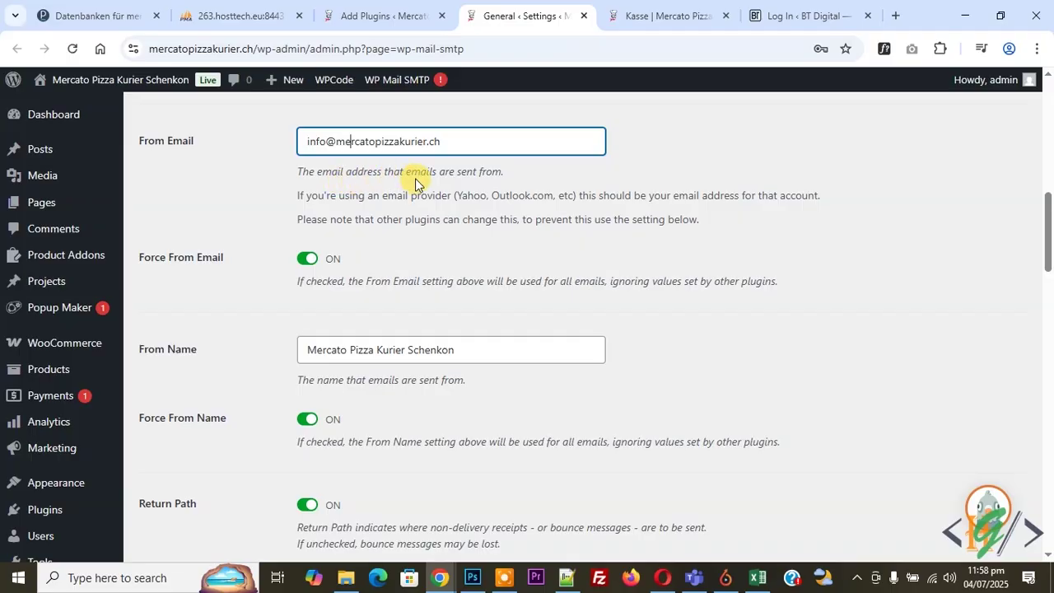
{"action": "scroll", "coordinate": [399, 199], "scroll_direction": "down", "scroll_amount": 2}
{"action": "scroll", "coordinate": [395, 203], "scroll_direction": "down", "scroll_amount": 5}
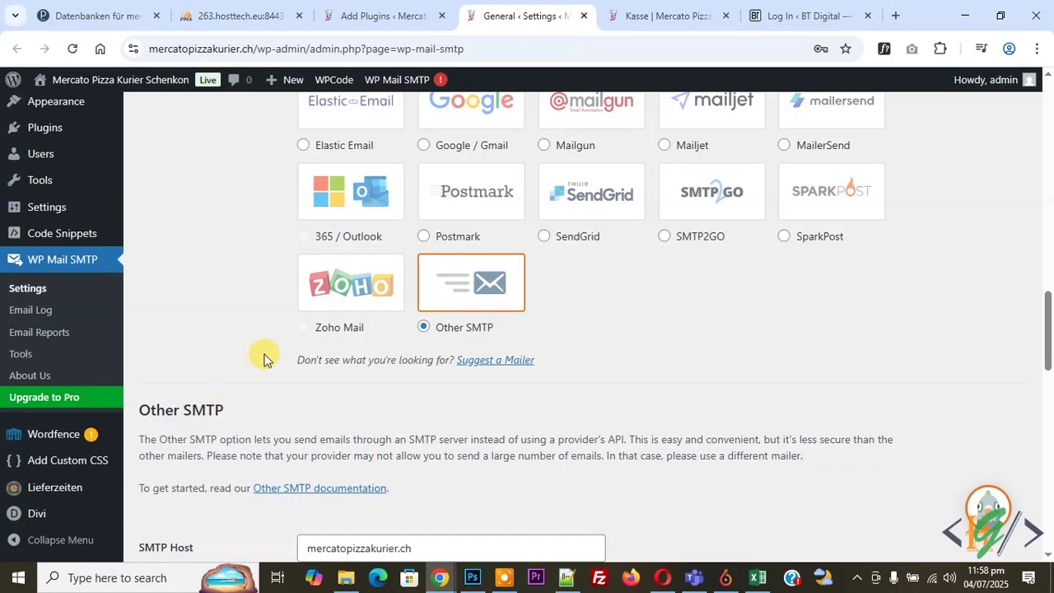
{"action": "scroll", "coordinate": [264, 360], "scroll_direction": "down", "scroll_amount": 3}
{"action": "left_click_drag", "start_coordinate": [445, 316], "coordinate": [294, 317]}
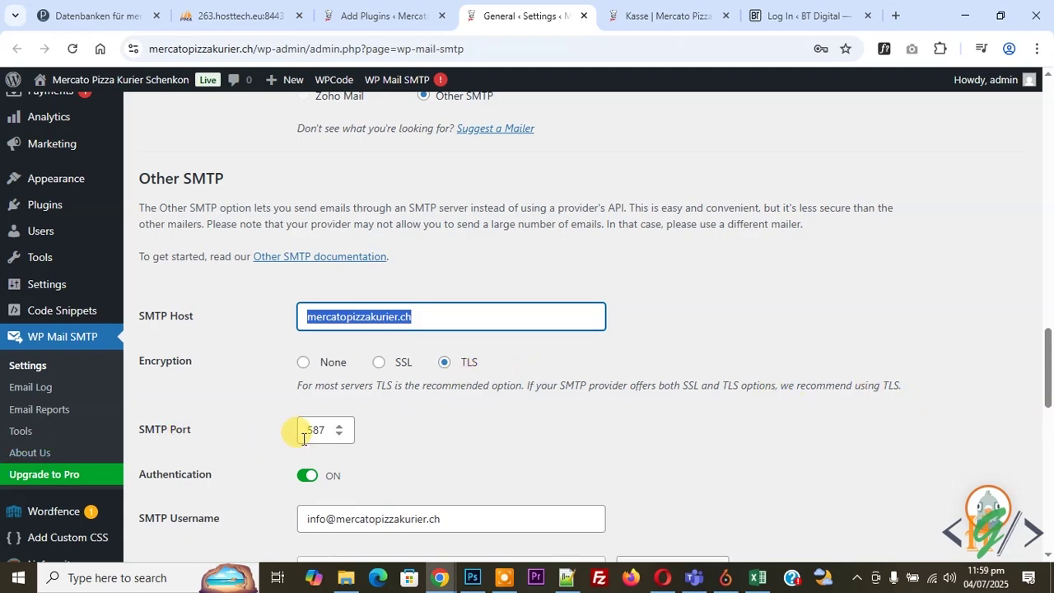
{"action": "scroll", "coordinate": [247, 405], "scroll_direction": "down", "scroll_amount": 1}
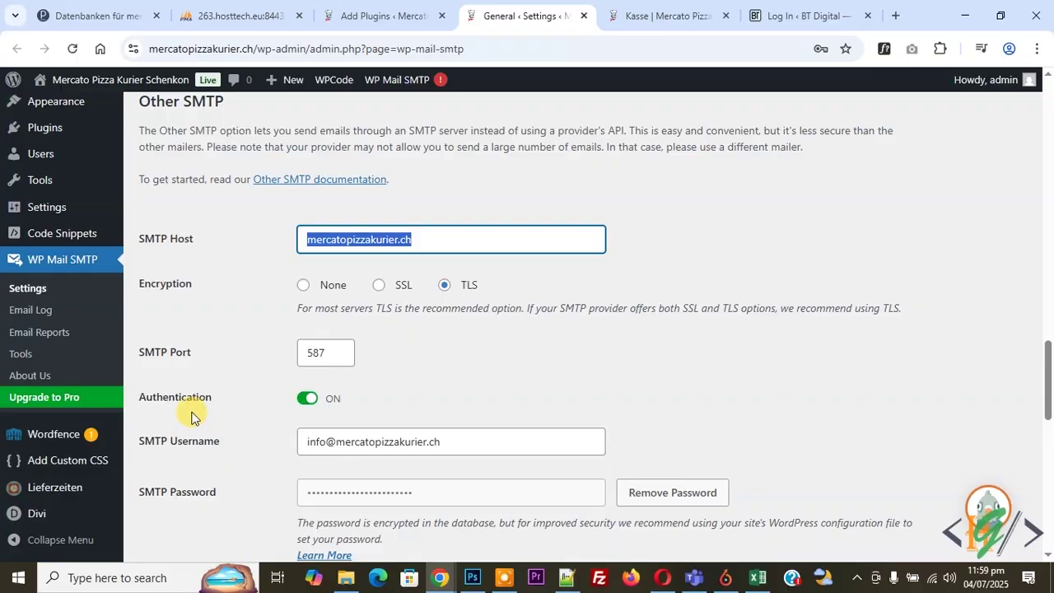
{"action": "scroll", "coordinate": [293, 393], "scroll_direction": "down", "scroll_amount": 1}
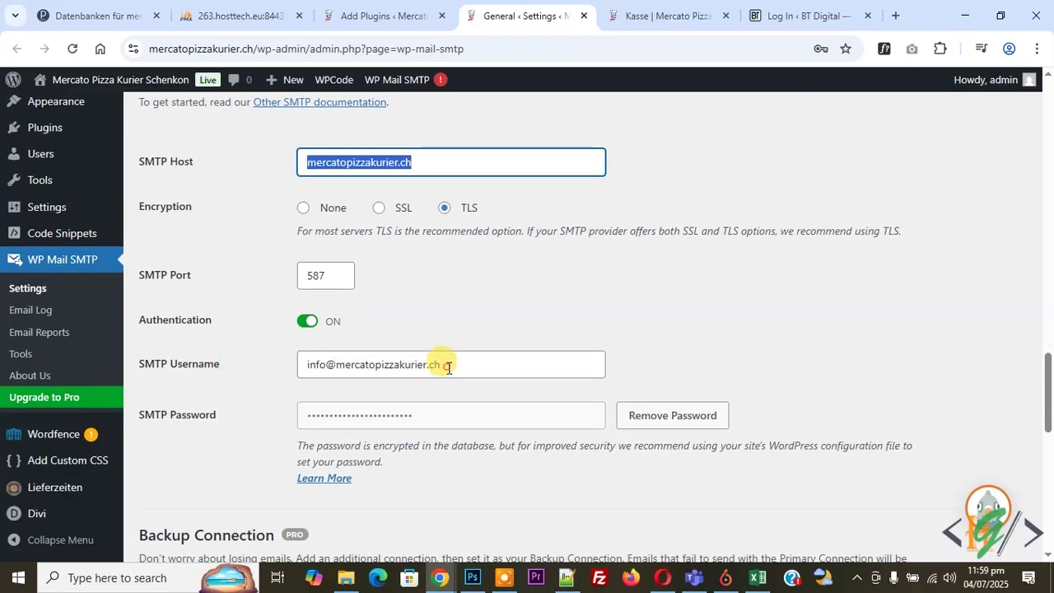
{"action": "left_click_drag", "start_coordinate": [448, 367], "coordinate": [286, 365]}
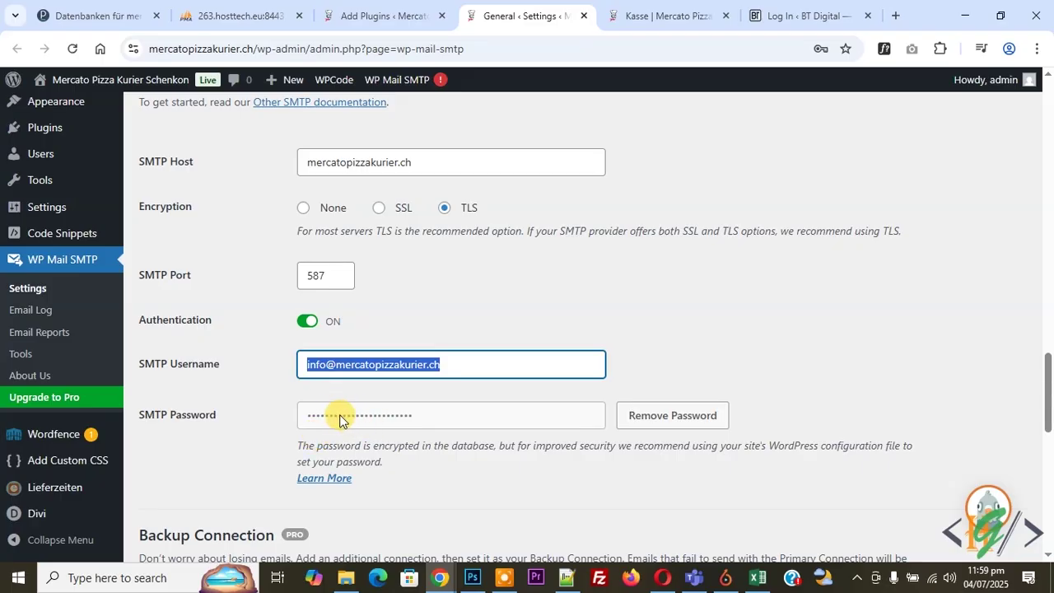
Step: Check the stored SMTP username and password, then save the WP Mail SMTP settings
{"action": "left_click", "coordinate": [367, 368]}
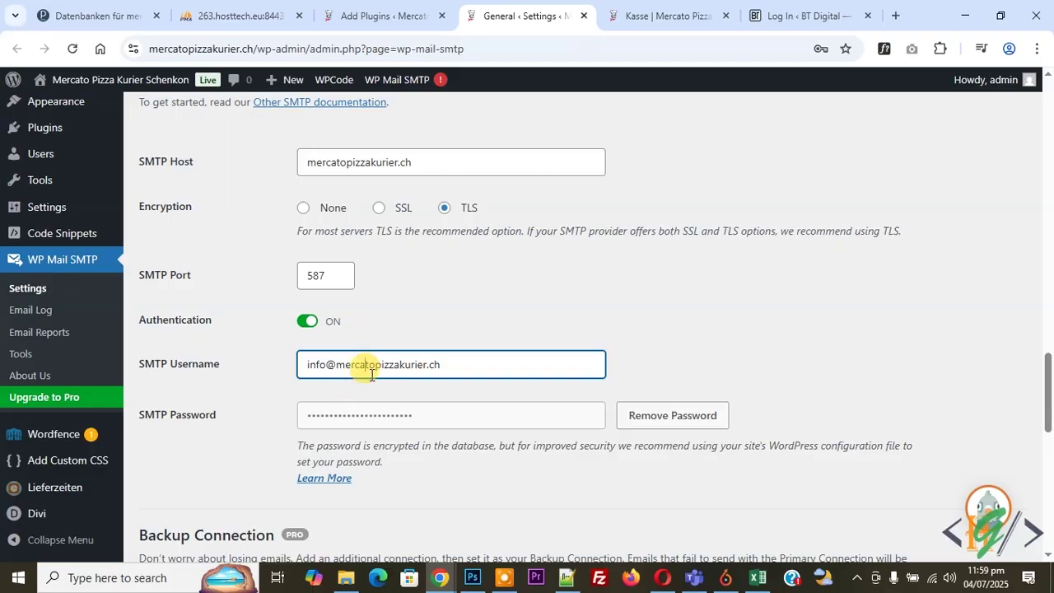
{"action": "double_click", "coordinate": [379, 418]}
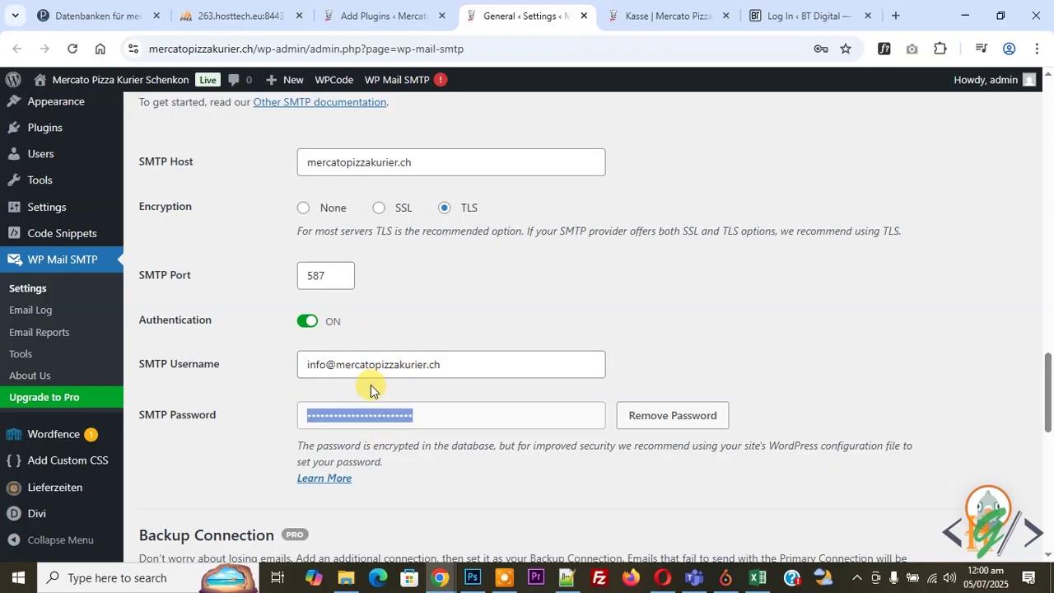
{"action": "scroll", "coordinate": [370, 384], "scroll_direction": "down", "scroll_amount": 9}
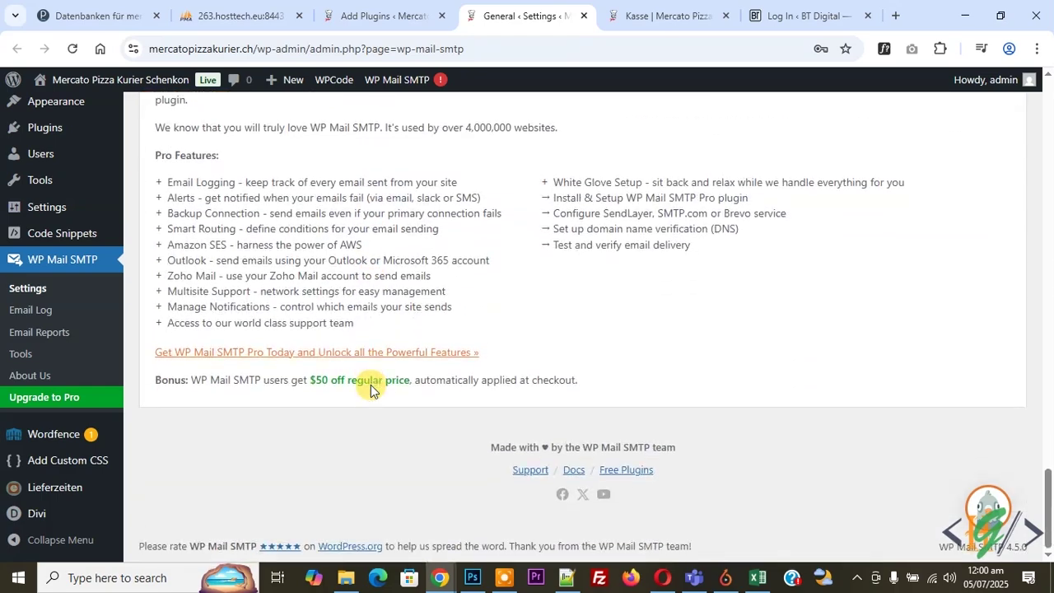
{"action": "scroll", "coordinate": [366, 387], "scroll_direction": "up", "scroll_amount": 4}
{"action": "left_click", "coordinate": [164, 296]}
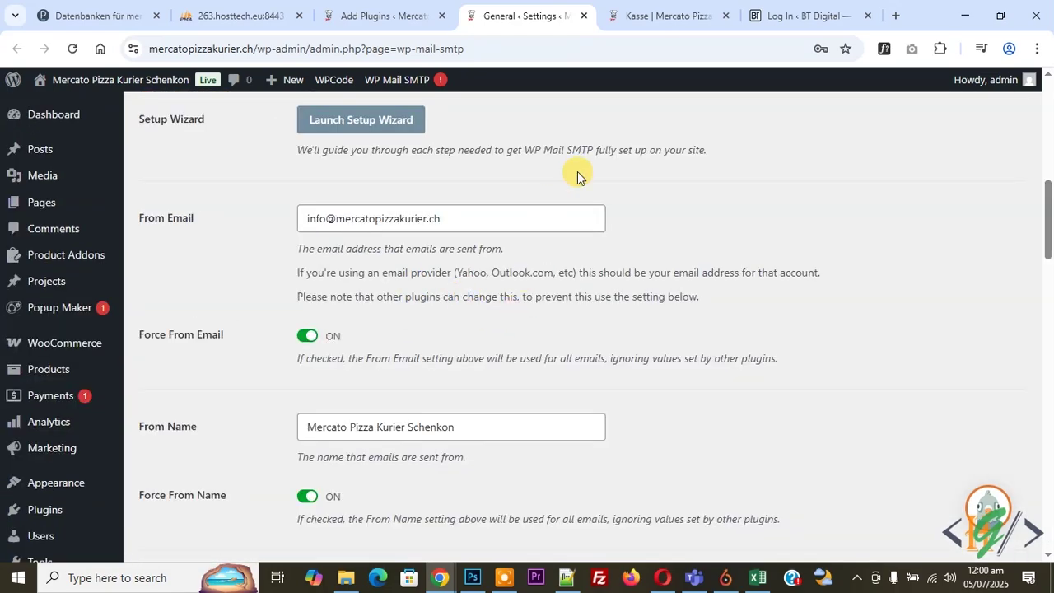
Step: Reload the Kasse checkout page and place the CHF24.00 test order paid by Barzahlung
{"action": "left_click", "coordinate": [659, 18]}
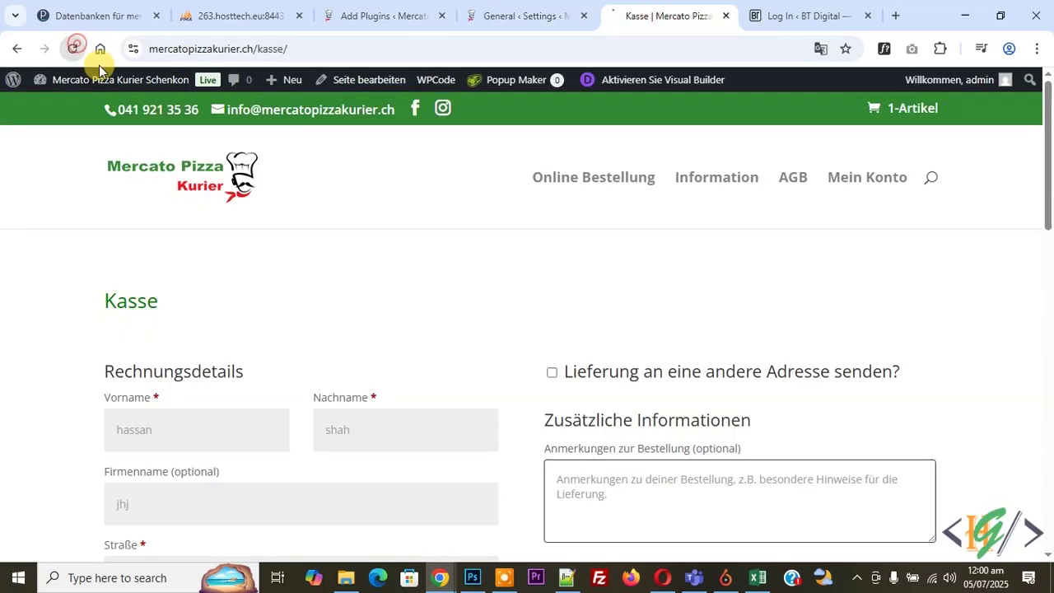
{"action": "left_click", "coordinate": [72, 48]}
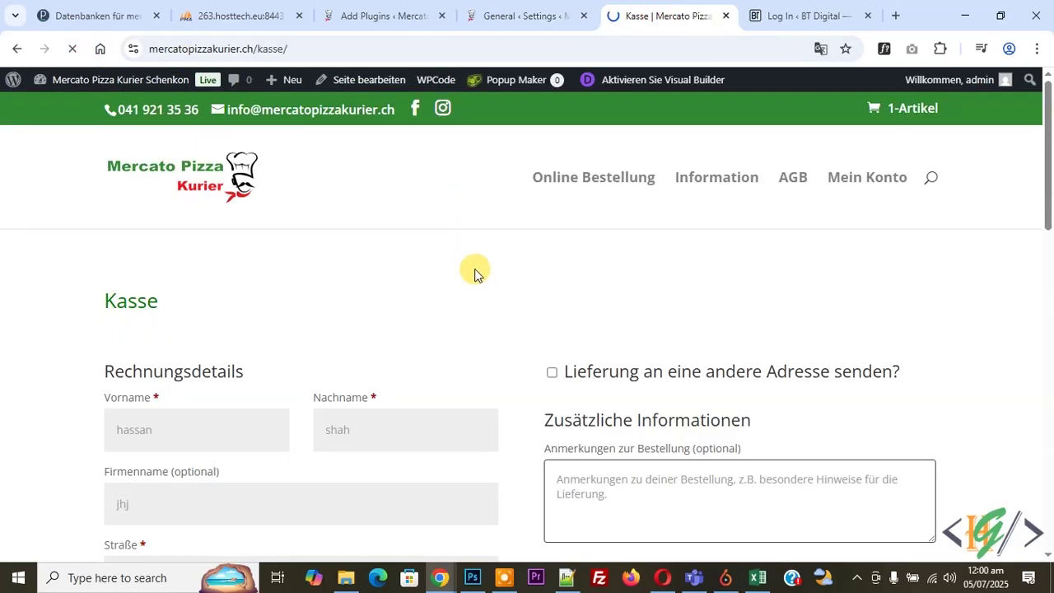
{"action": "scroll", "coordinate": [404, 320], "scroll_direction": "down", "scroll_amount": 3}
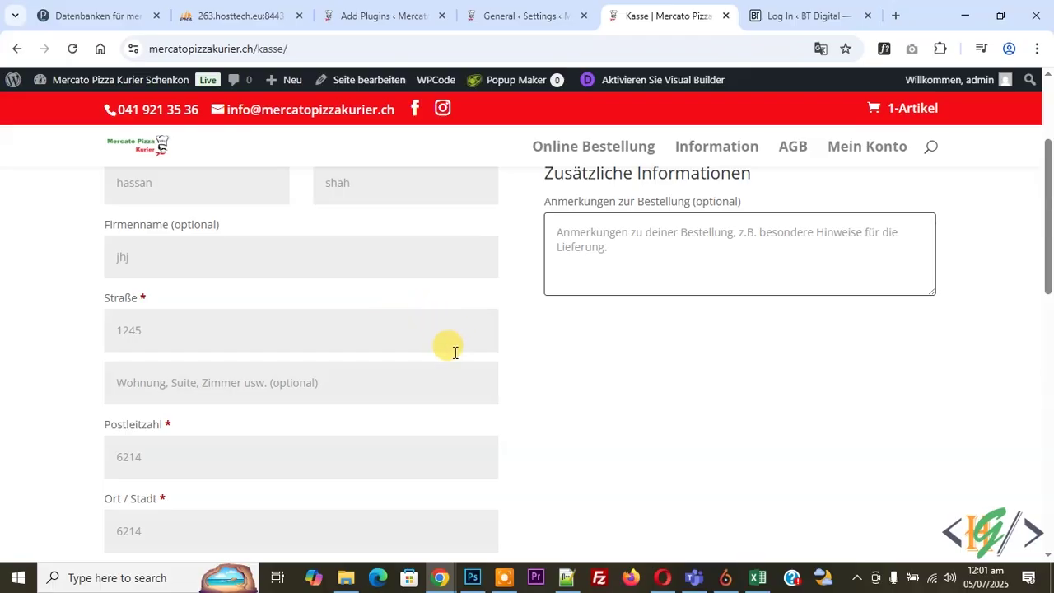
{"action": "scroll", "coordinate": [455, 352], "scroll_direction": "down", "scroll_amount": 10}
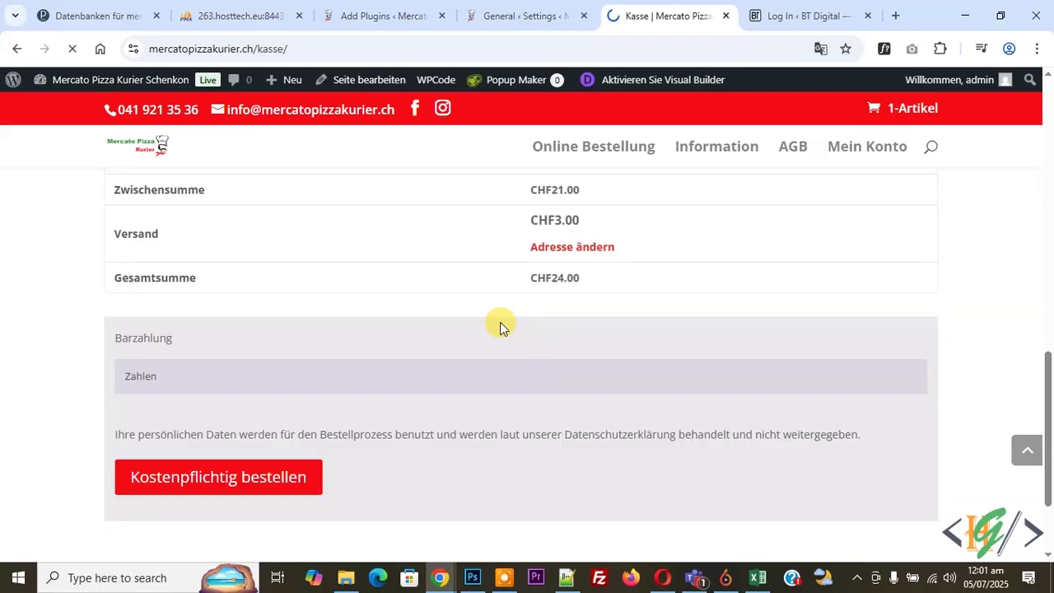
{"action": "left_click", "coordinate": [271, 482]}
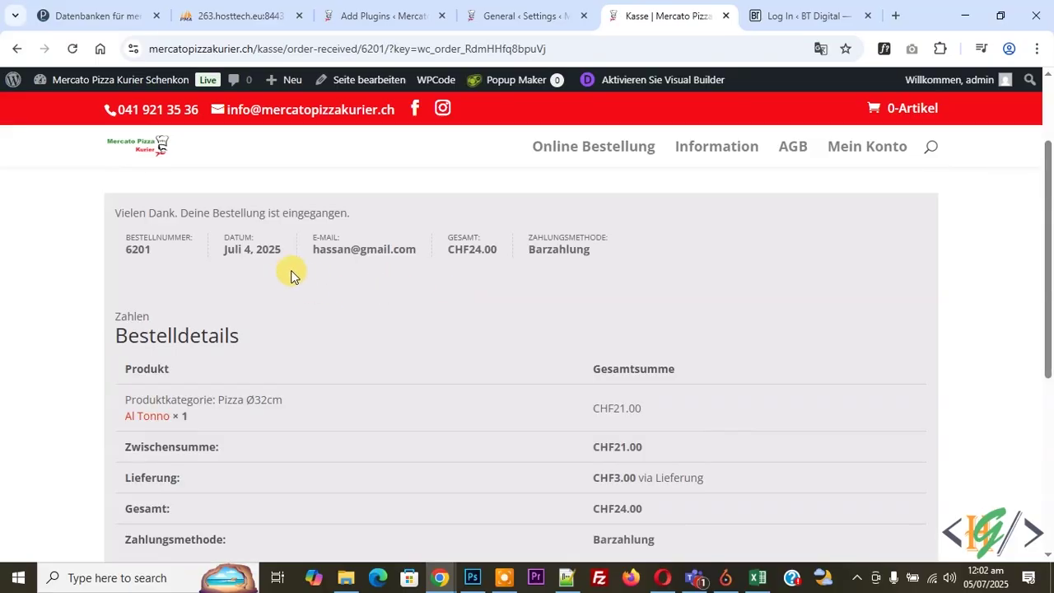
{"action": "scroll", "coordinate": [383, 308], "scroll_direction": "down", "scroll_amount": 1}
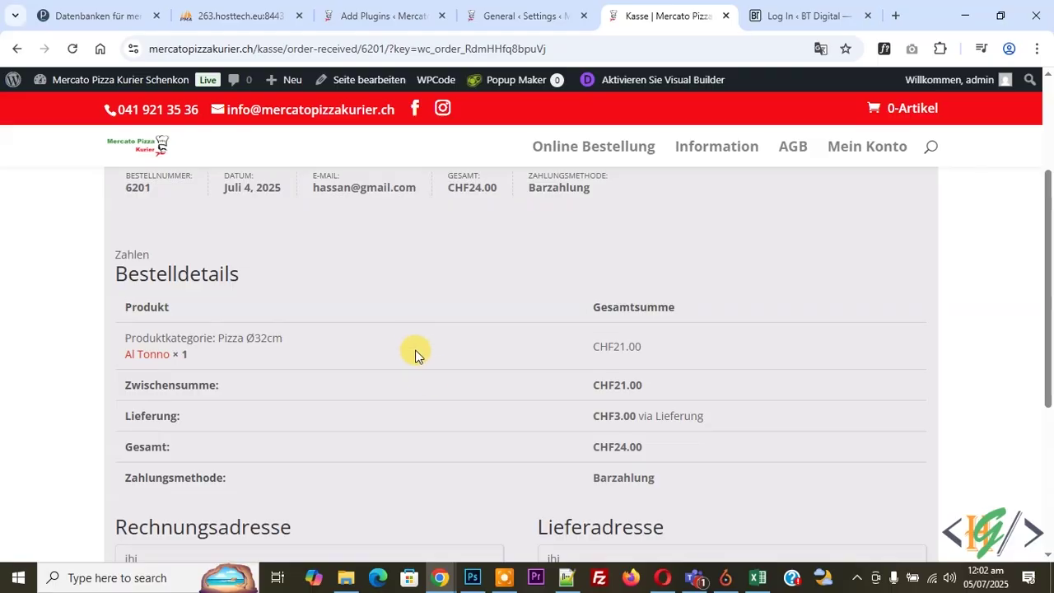
{"action": "scroll", "coordinate": [416, 368], "scroll_direction": "down", "scroll_amount": 1}
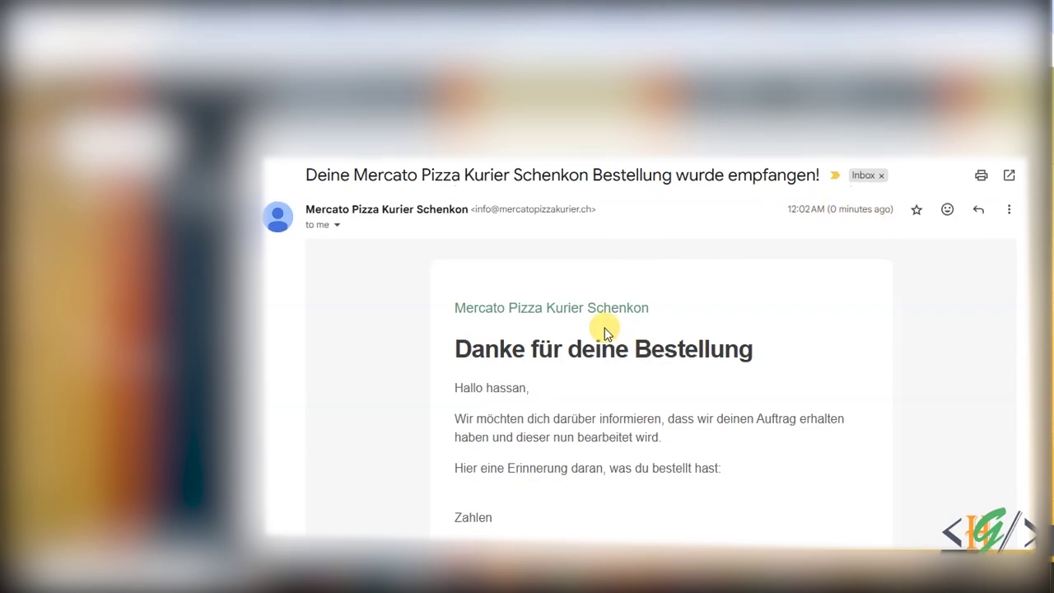
{"action": "scroll", "coordinate": [604, 328], "scroll_direction": "down", "scroll_amount": 3}
{"action": "scroll", "coordinate": [717, 411], "scroll_direction": "down", "scroll_amount": 1}
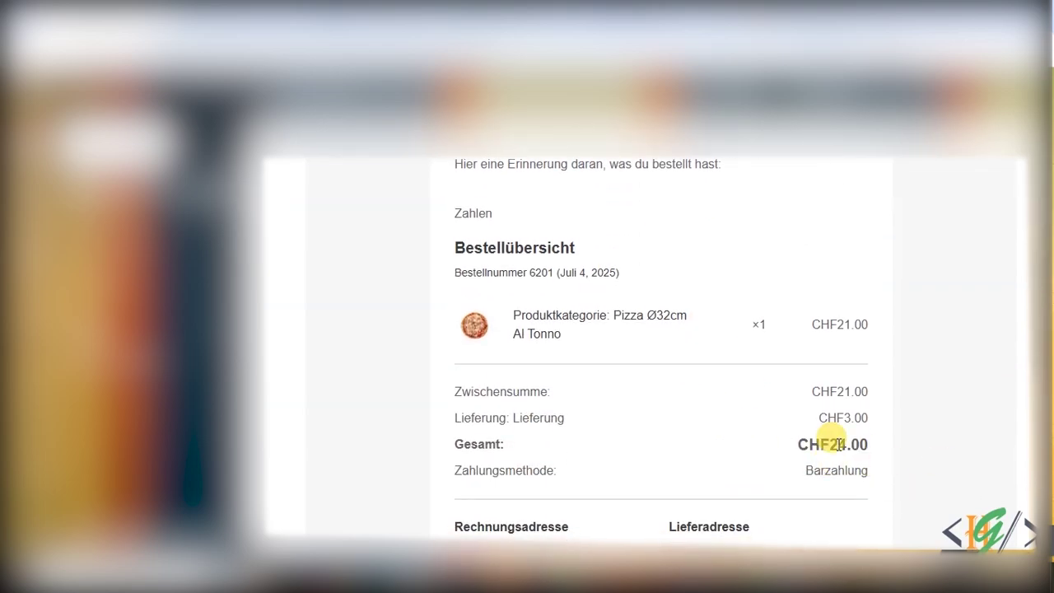
{"action": "scroll", "coordinate": [710, 387], "scroll_direction": "up", "scroll_amount": 2}
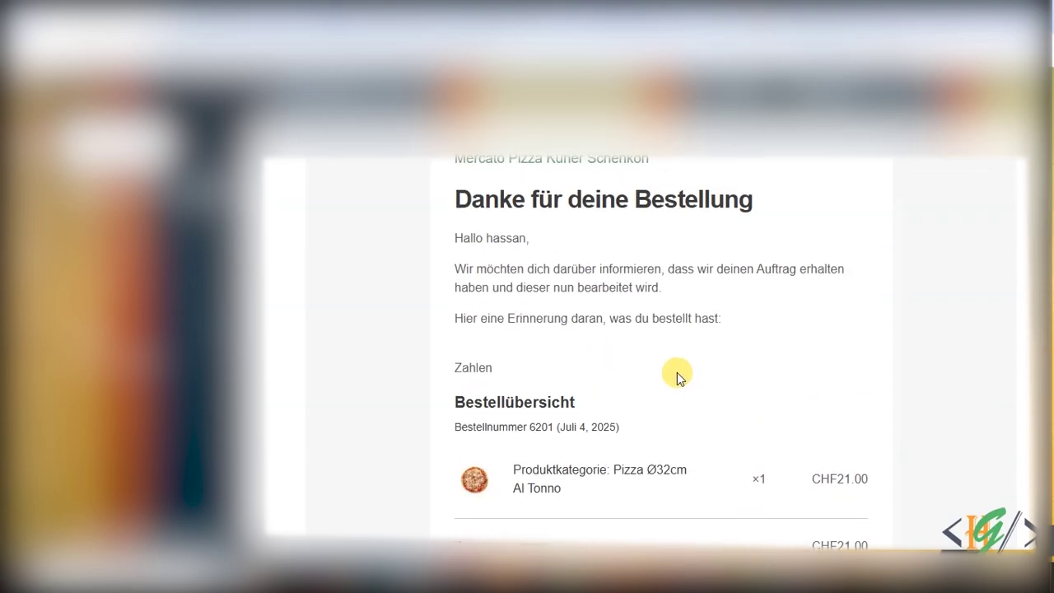